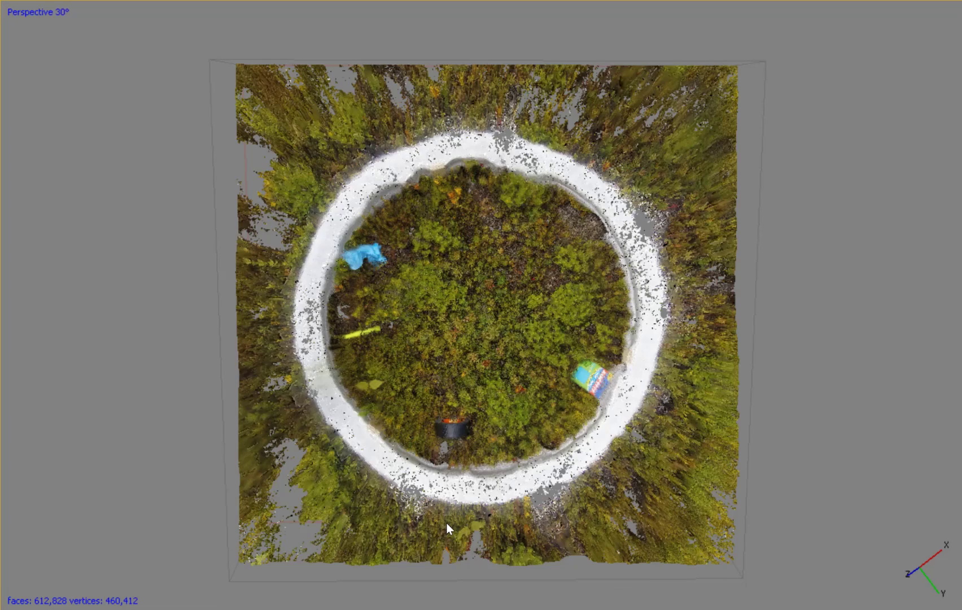
- Orbit the plot model from top-down into an oblique perspective of the ring
{"action": "left_click_drag", "start_coordinate": [447, 528], "coordinate": [458, 473]}
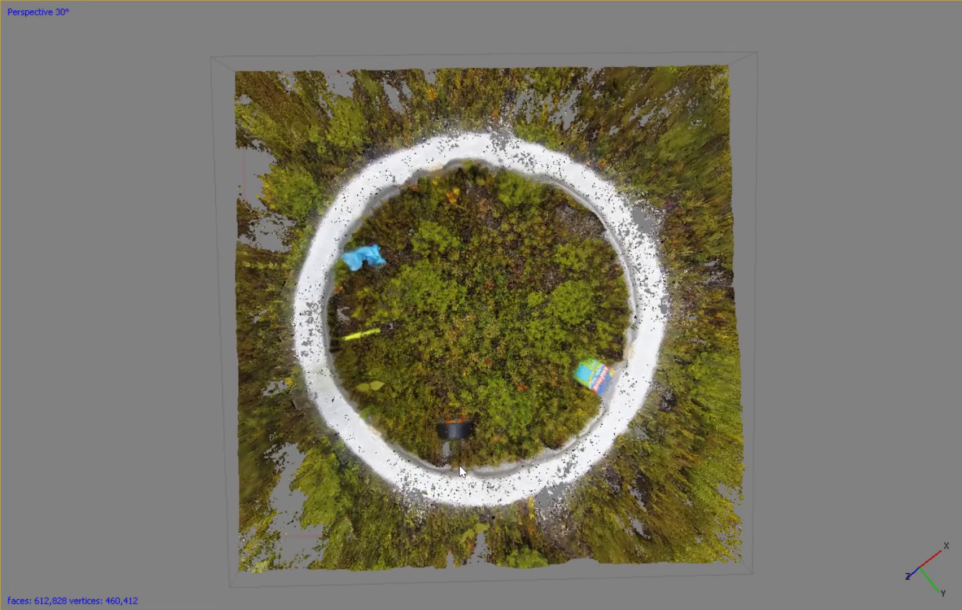
{"action": "mouse_move", "coordinate": [442, 534]}
{"action": "left_mouse_down"}
{"action": "mouse_move", "coordinate": [468, 436]}
{"action": "mouse_move", "coordinate": [474, 365]}
{"action": "mouse_move", "coordinate": [465, 334]}
{"action": "left_mouse_up"}
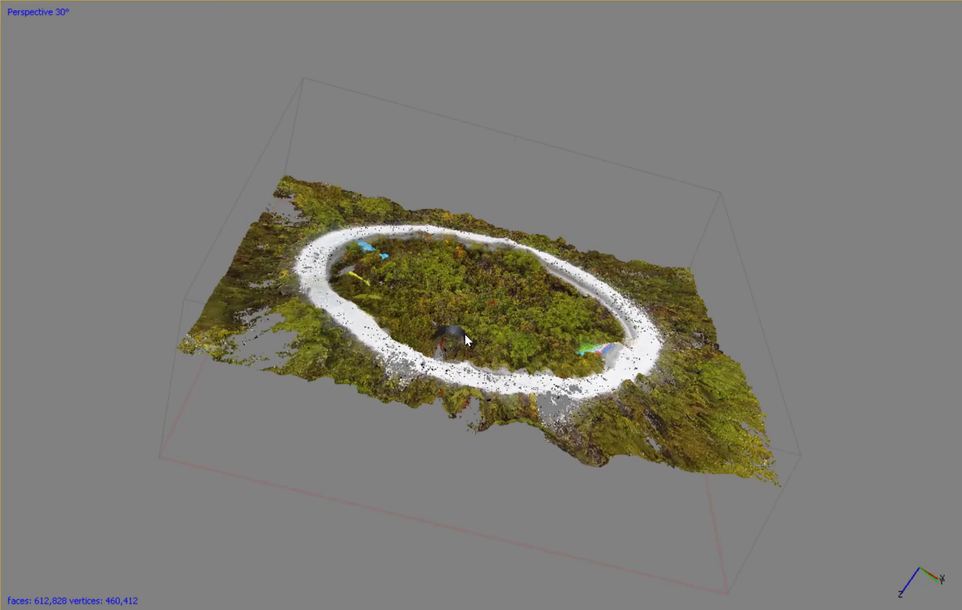
{"action": "scroll", "coordinate": [465, 334], "scroll_direction": "up", "scroll_amount": 3}
{"action": "scroll", "coordinate": [465, 334], "scroll_direction": "up", "scroll_amount": 2}
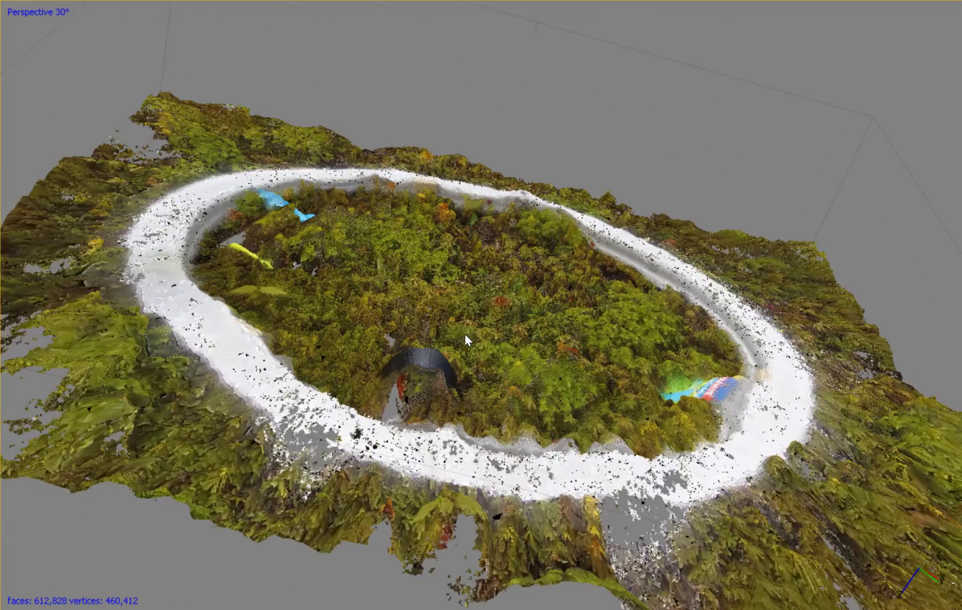
{"action": "scroll", "coordinate": [464, 334], "scroll_direction": "up", "scroll_amount": 2}
{"action": "scroll", "coordinate": [465, 334], "scroll_direction": "up", "scroll_amount": 2}
{"action": "scroll", "coordinate": [465, 334], "scroll_direction": "up", "scroll_amount": 2}
{"action": "scroll", "coordinate": [465, 339], "scroll_direction": "up", "scroll_amount": 1}
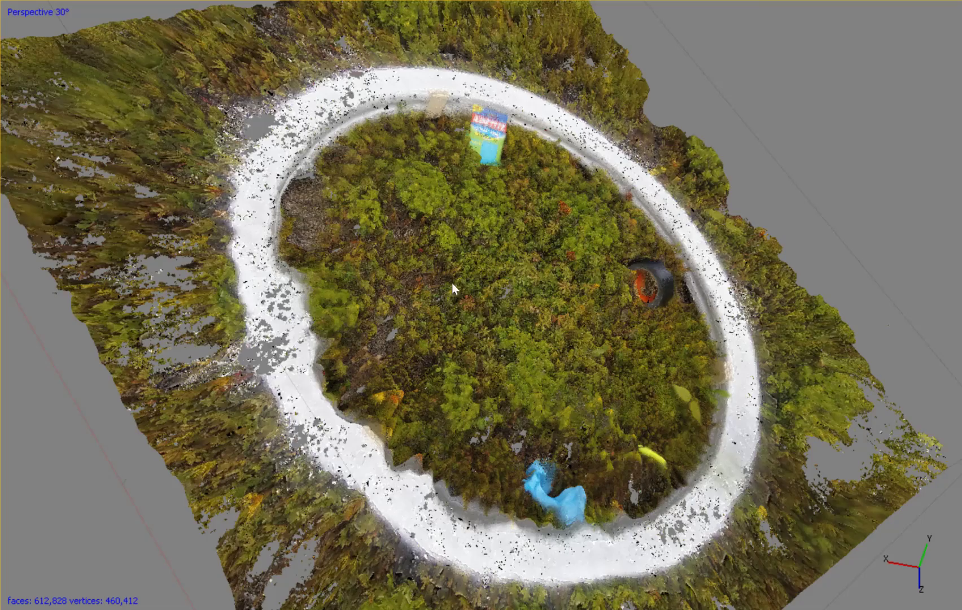
- Orbit the terrain and ring down to a low side angle on the vegetation
{"action": "middle_click_drag", "start_coordinate": [658, 396], "coordinate": [542, 341]}
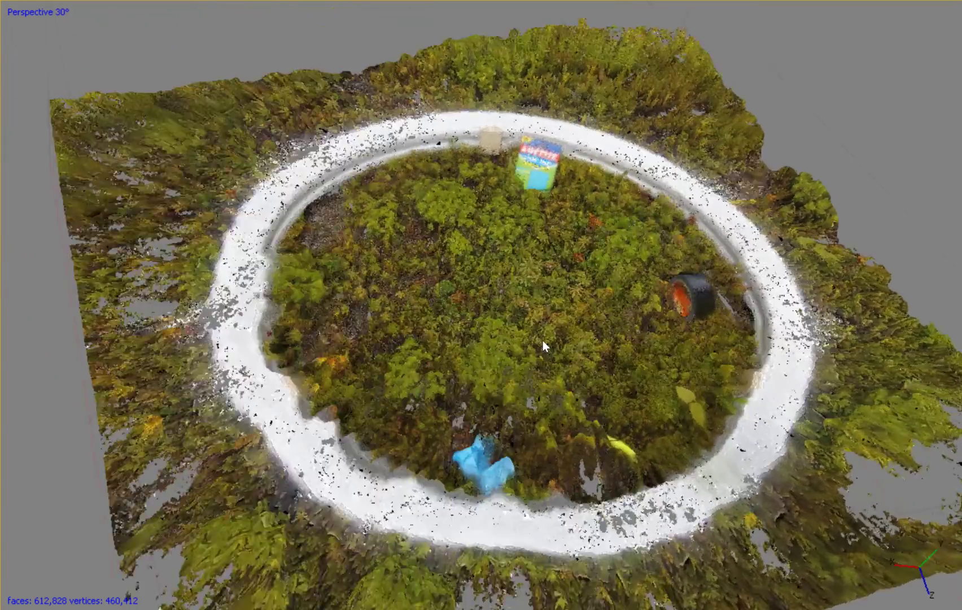
{"action": "left_click_drag", "start_coordinate": [542, 340], "coordinate": [495, 336]}
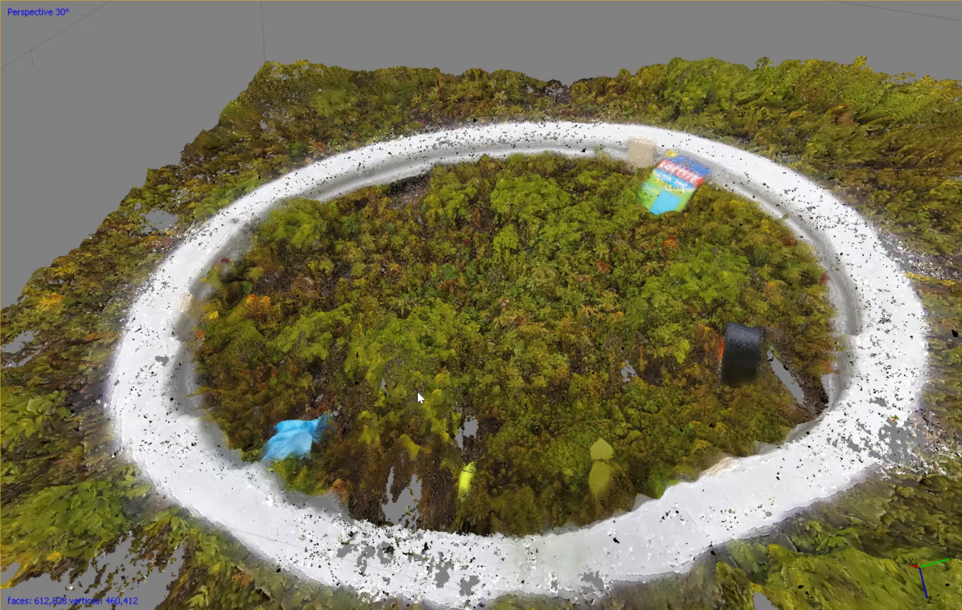
{"action": "scroll", "coordinate": [467, 323], "scroll_direction": "down", "scroll_amount": 1}
{"action": "scroll", "coordinate": [467, 323], "scroll_direction": "up", "scroll_amount": 1}
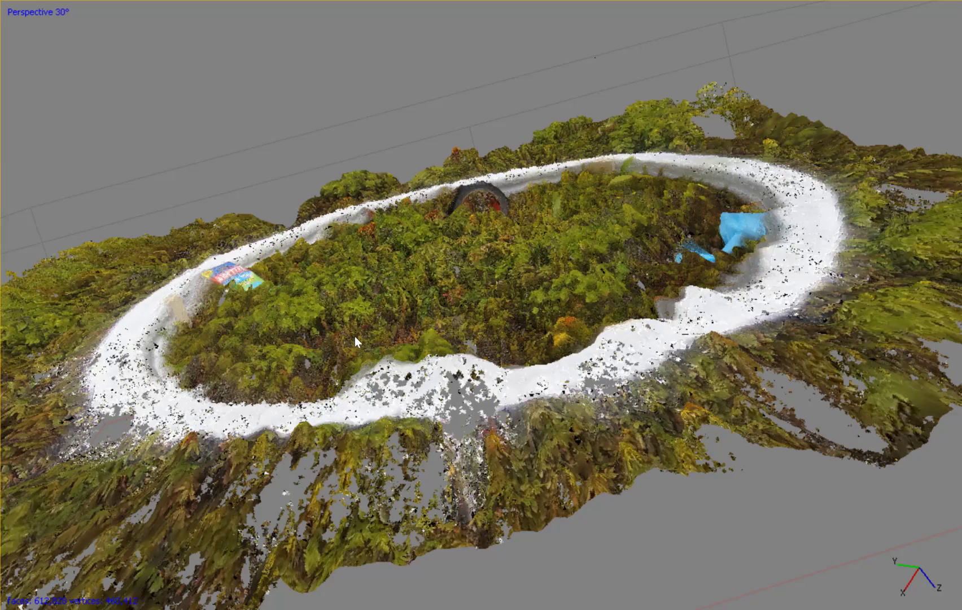
{"action": "scroll", "coordinate": [354, 335], "scroll_direction": "up", "scroll_amount": 2}
{"action": "scroll", "coordinate": [354, 335], "scroll_direction": "up", "scroll_amount": 4}
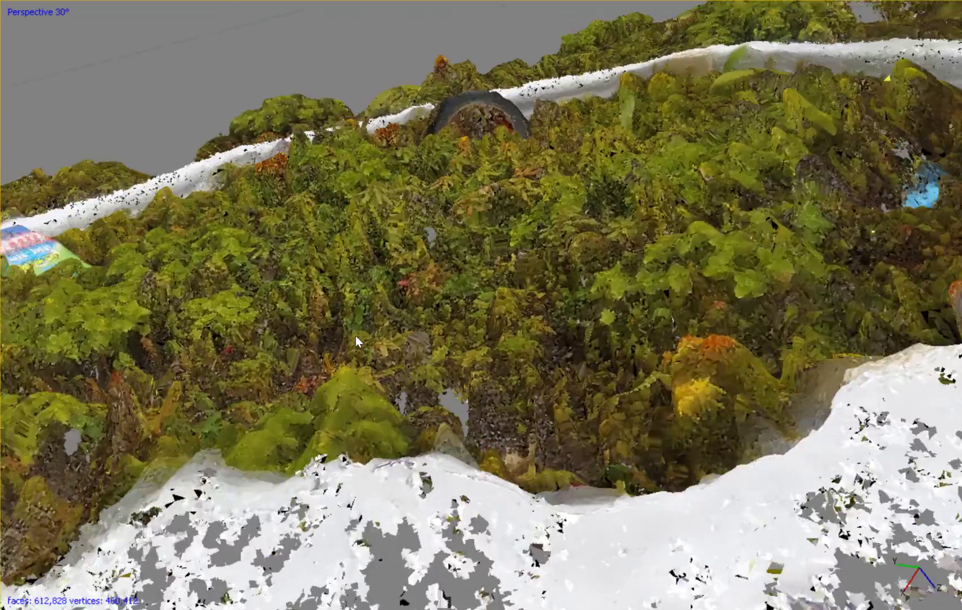
{"action": "scroll", "coordinate": [354, 335], "scroll_direction": "up", "scroll_amount": 3}
{"action": "scroll", "coordinate": [354, 334], "scroll_direction": "down", "scroll_amount": 2}
{"action": "scroll", "coordinate": [355, 335], "scroll_direction": "down", "scroll_amount": 3}
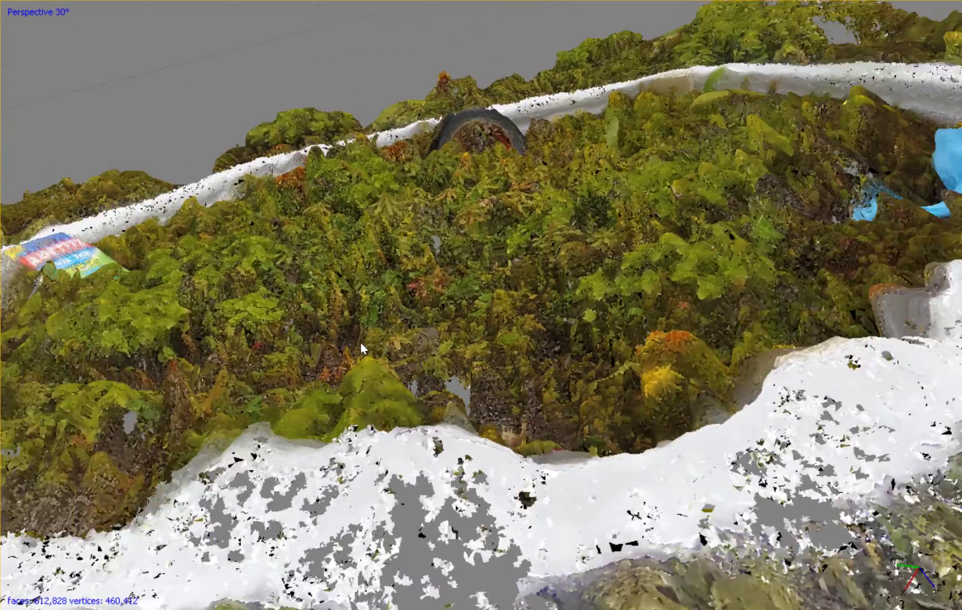